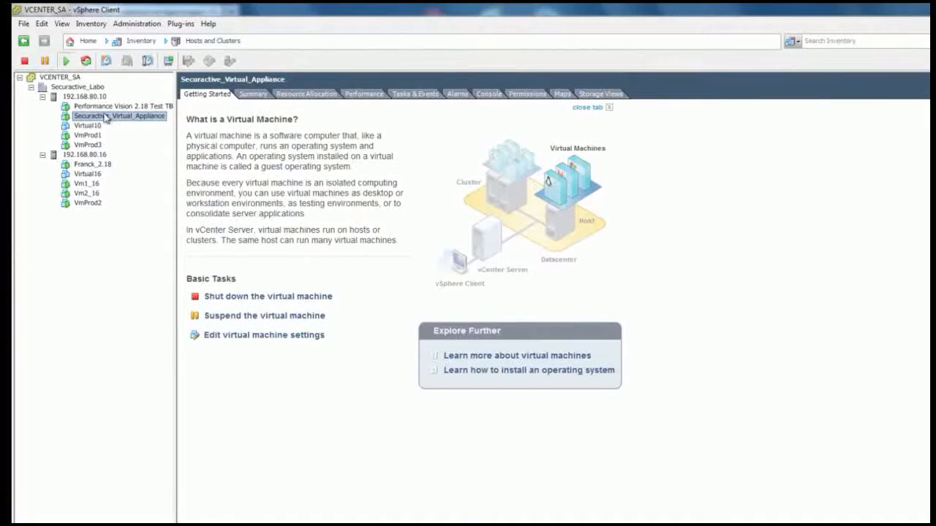
# - Check the network connections of network adapters 1 and 3 in the Securactive_Virtual_Appliance virtual machine's settings
pyautogui.rightClick(105, 117)
pyautogui.click(150, 174)
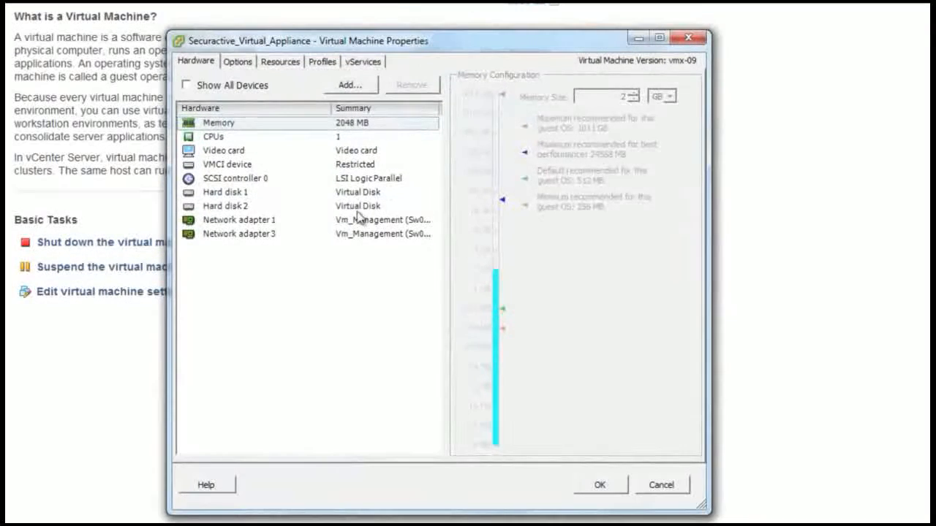
pyautogui.click(453, 282)
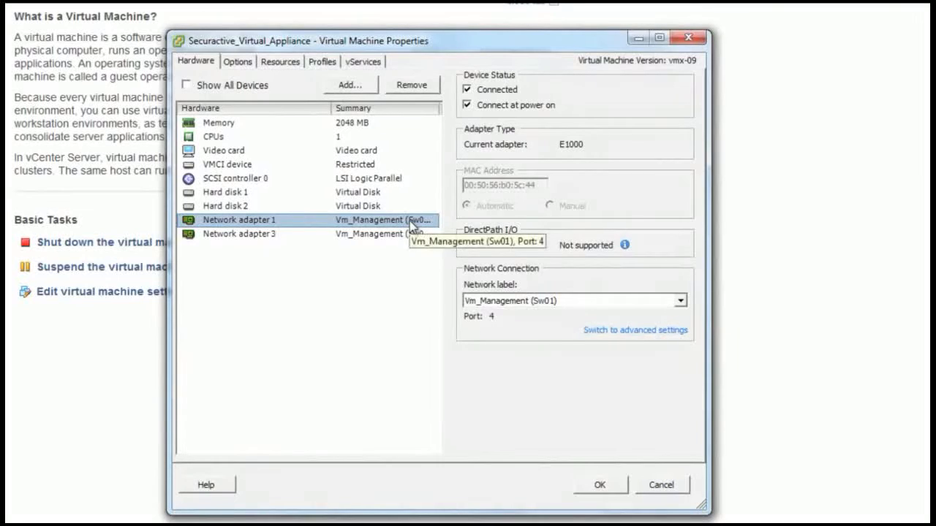
pyautogui.click(279, 238)
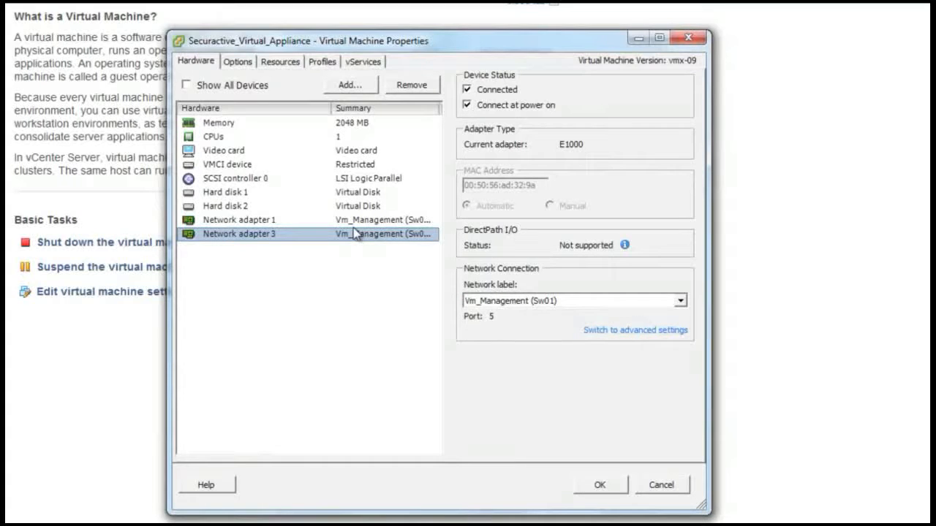
pyautogui.click(600, 482)
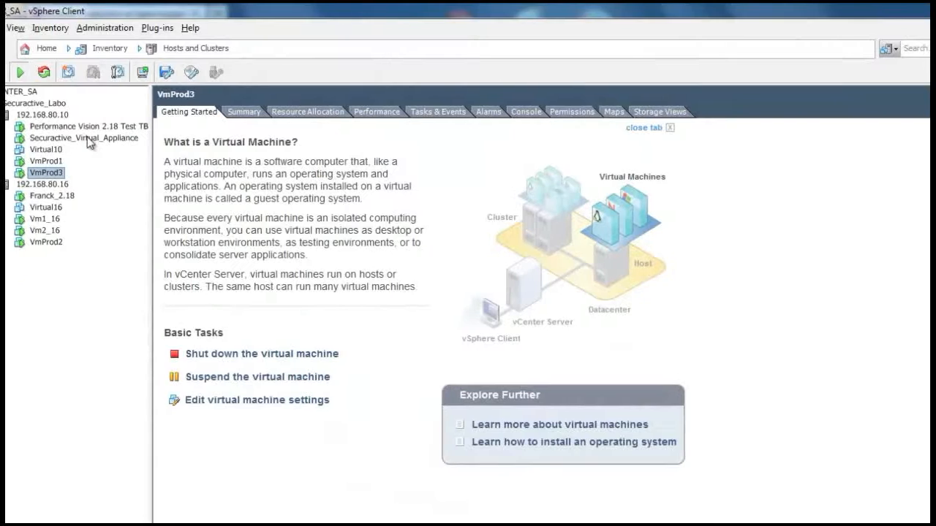
# - Switch from the Hosts and Clusters inventory to the Networking inventory
pyautogui.click(140, 139)
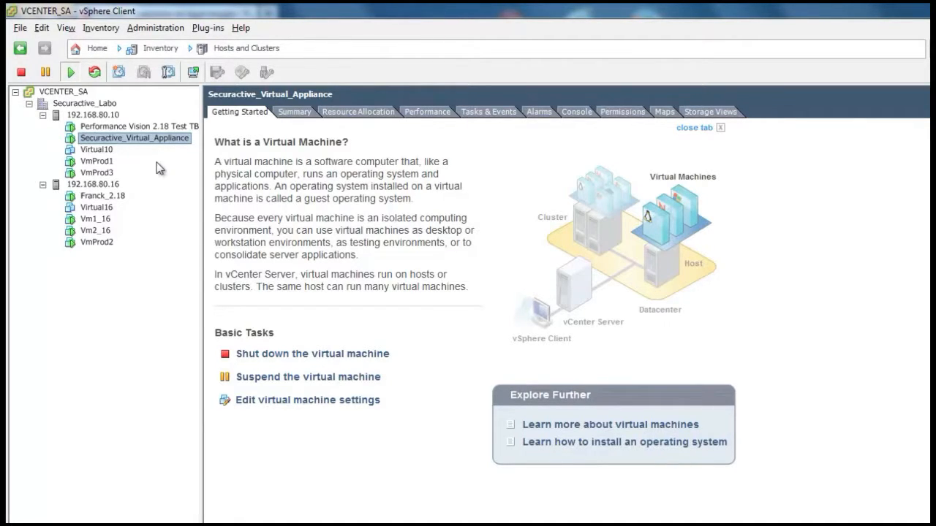
pyautogui.click(179, 48)
pyautogui.moveTo(194, 65)
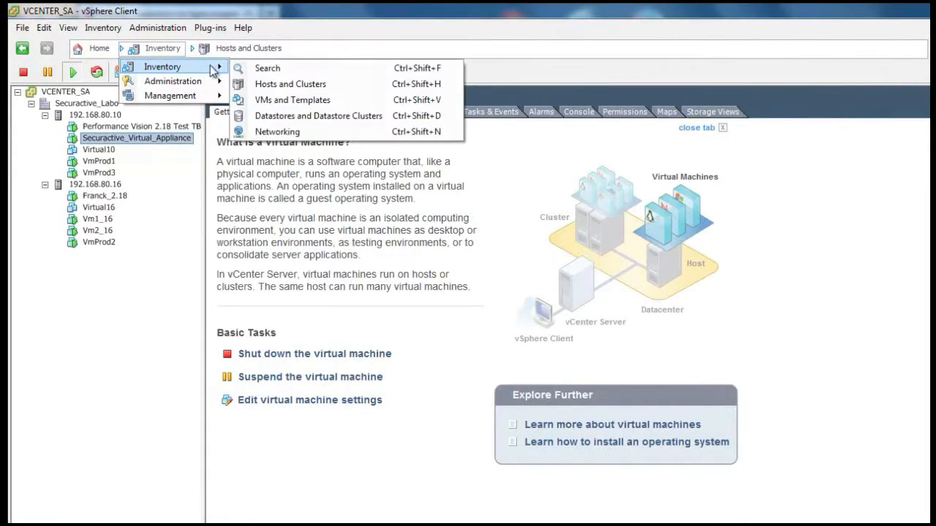
pyautogui.click(297, 132)
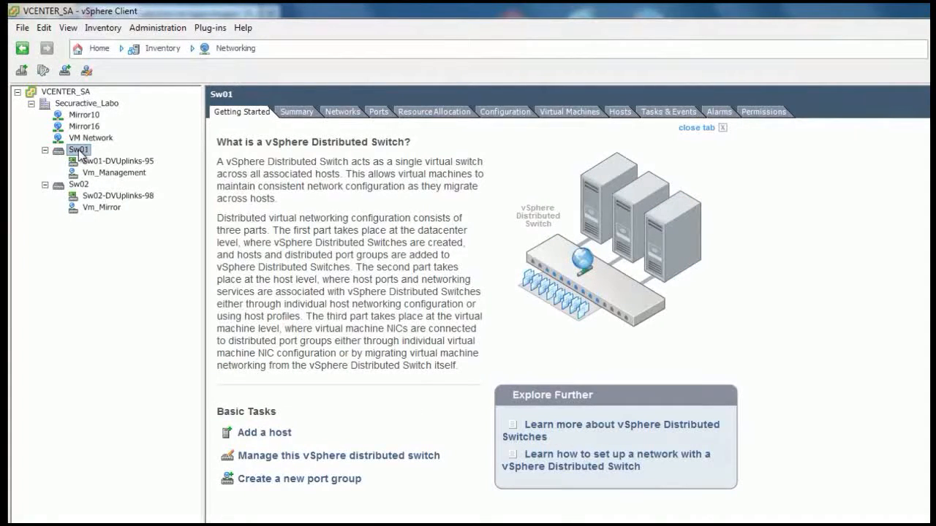
# - Look up the Sw01 port IDs used by VmProd1, VmProd3 and the Securactive virtual appliance
pyautogui.click(382, 111)
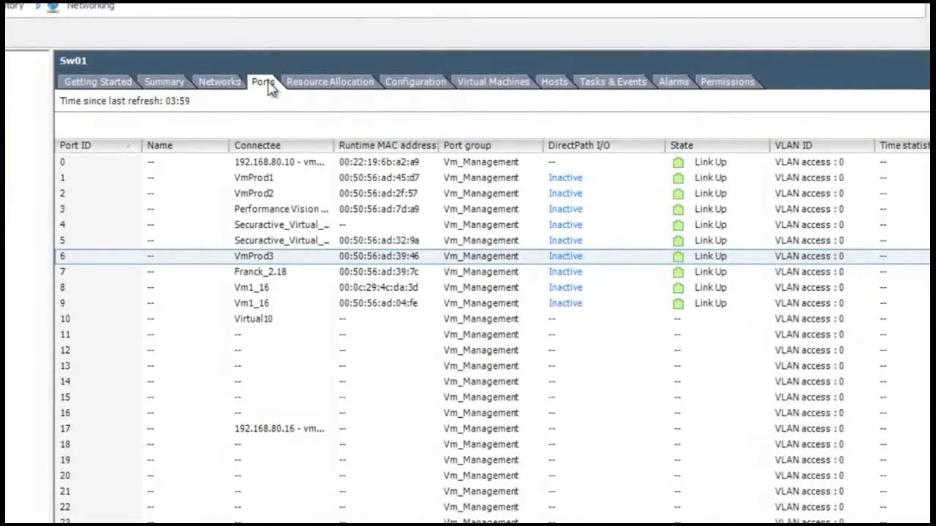
pyautogui.click(269, 182)
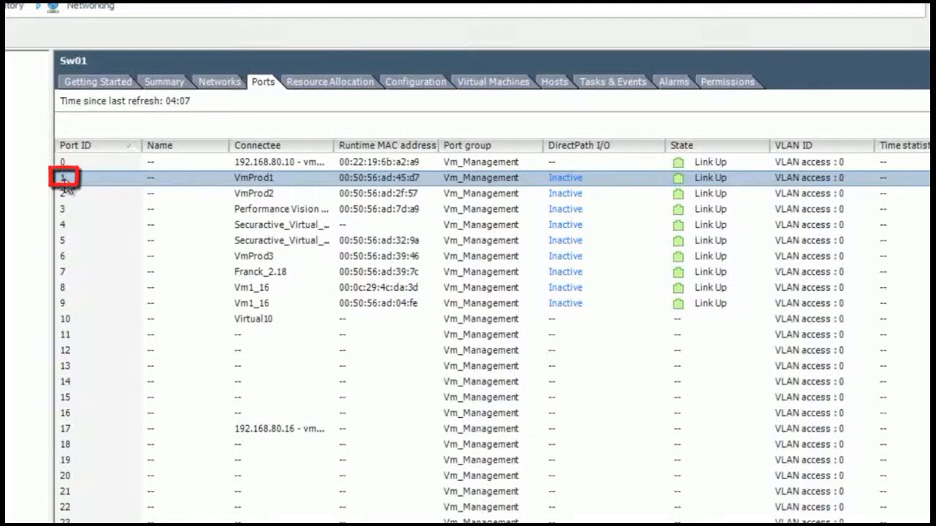
pyautogui.click(260, 256)
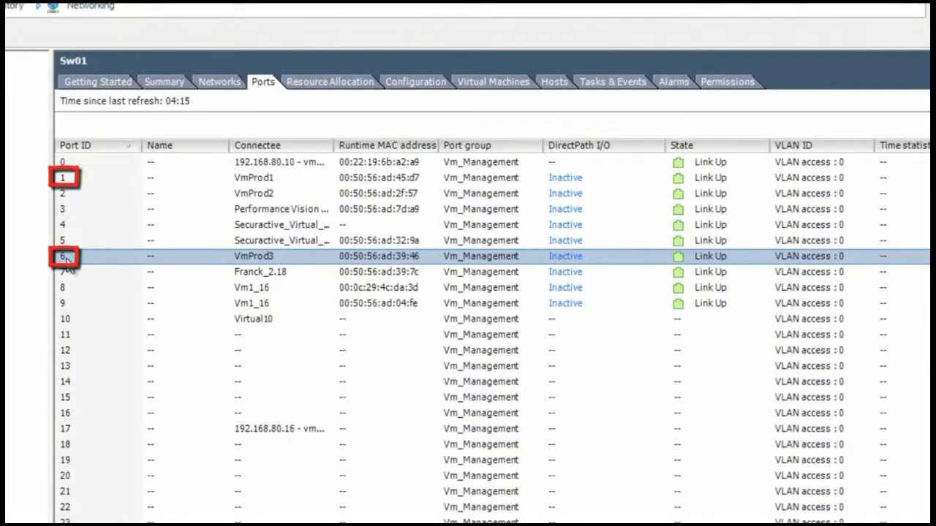
pyautogui.click(254, 242)
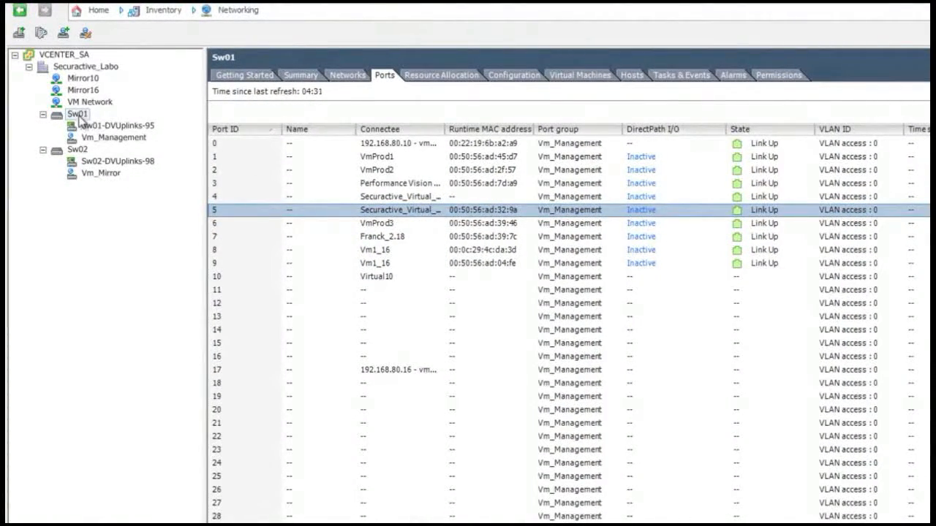
# - Start a new port mirroring session on the Sw01 distributed switch and name it Demo_Mirror_Securactive
pyautogui.rightClick(77, 115)
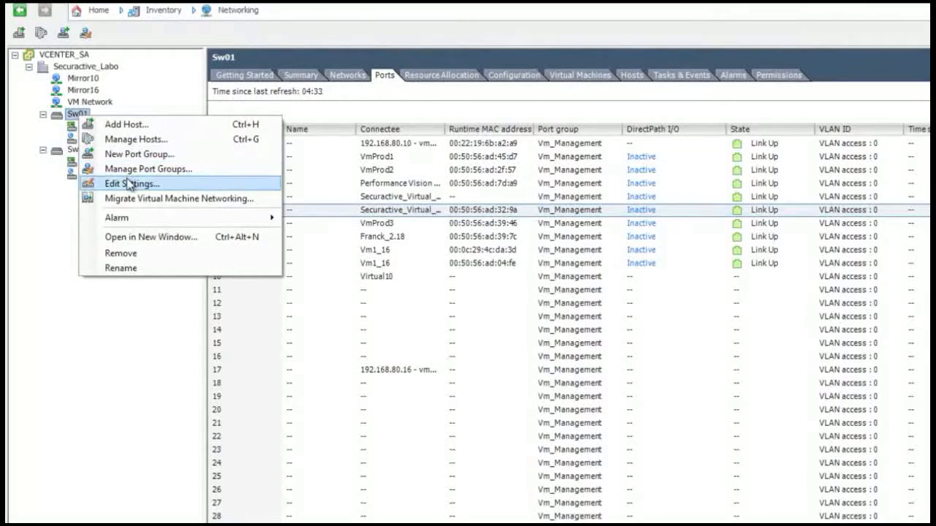
pyautogui.click(126, 183)
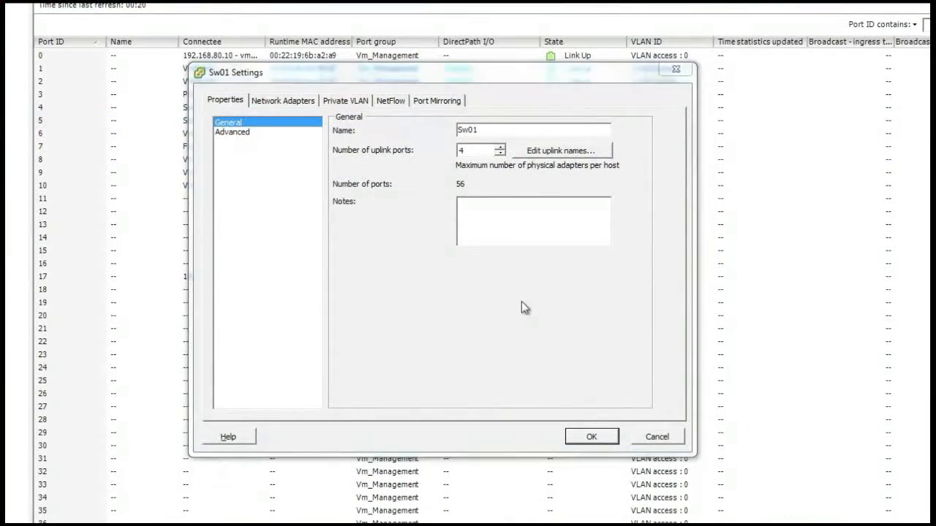
pyautogui.click(436, 101)
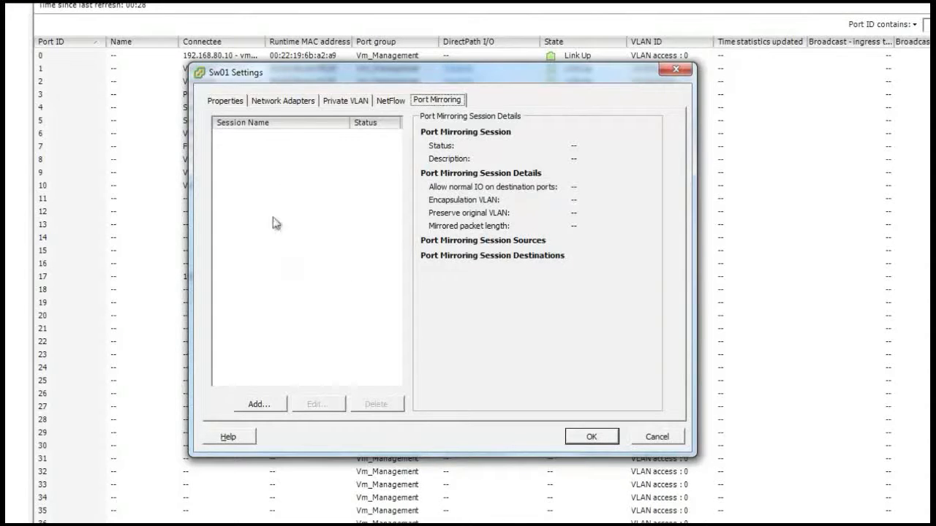
pyautogui.click(268, 406)
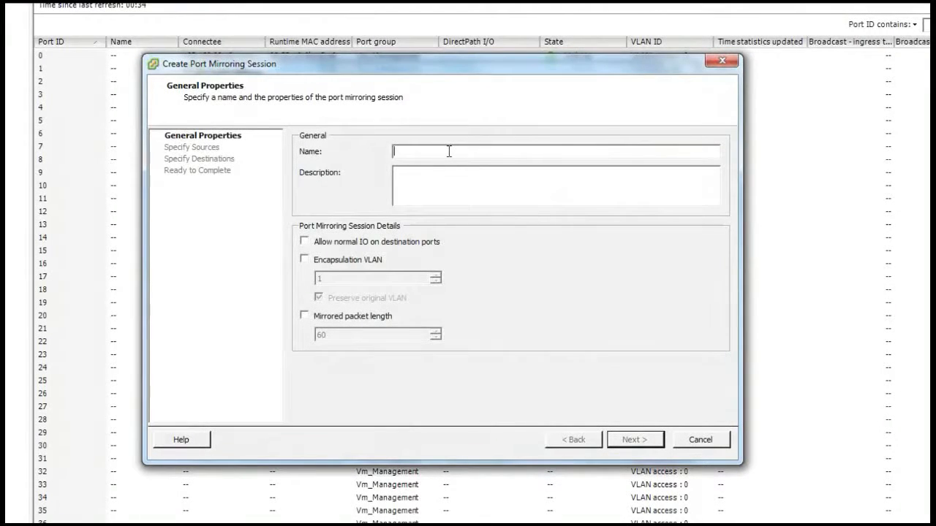
pyautogui.write('Demo_Mirror_Securactive')
# - Describe the session as "Mirror port 1 and 6 to port 5" and allow normal IO on destination ports
pyautogui.click(454, 183)
pyautogui.write('Mirror ac')
pyautogui.press('BackSpace')
pyautogui.press('BackSpace')
pyautogui.write('port 1 ')
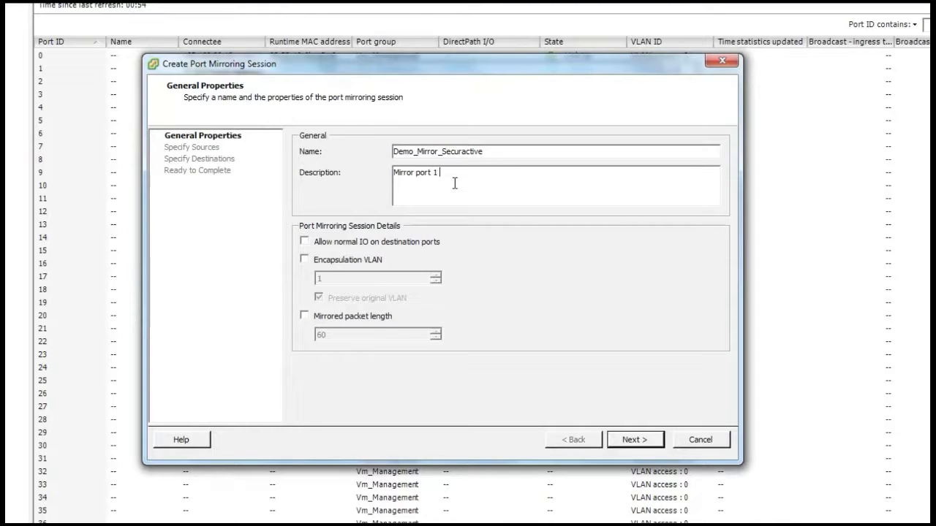
pyautogui.write('and 6 to port 5')
pyautogui.click(305, 244)
pyautogui.click(628, 441)
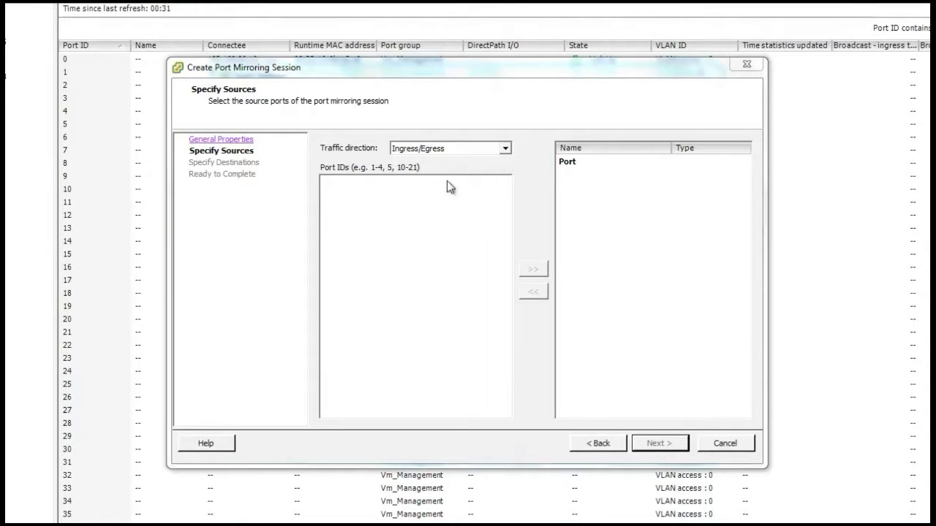
# - Add port IDs 1 and 6 as mirroring sources with Ingress/Egress traffic direction
pyautogui.click(503, 150)
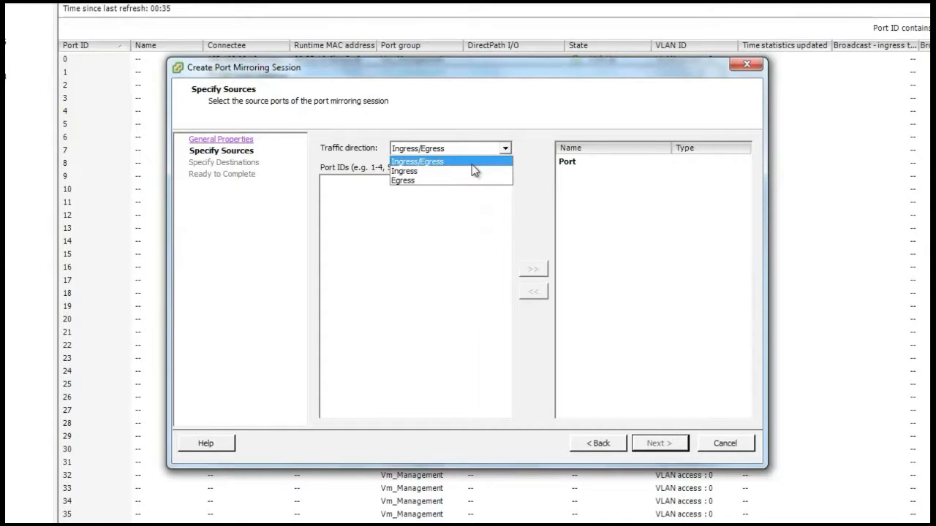
pyautogui.click(472, 165)
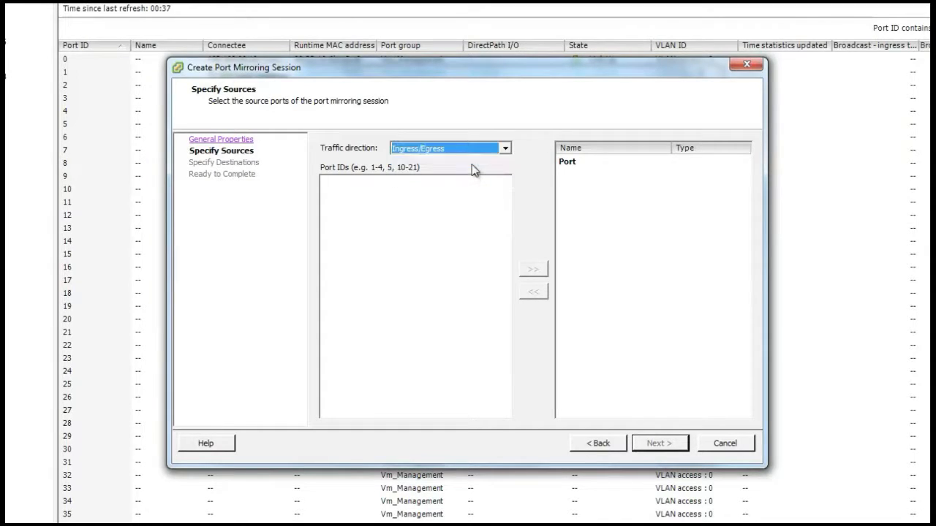
pyautogui.click(457, 218)
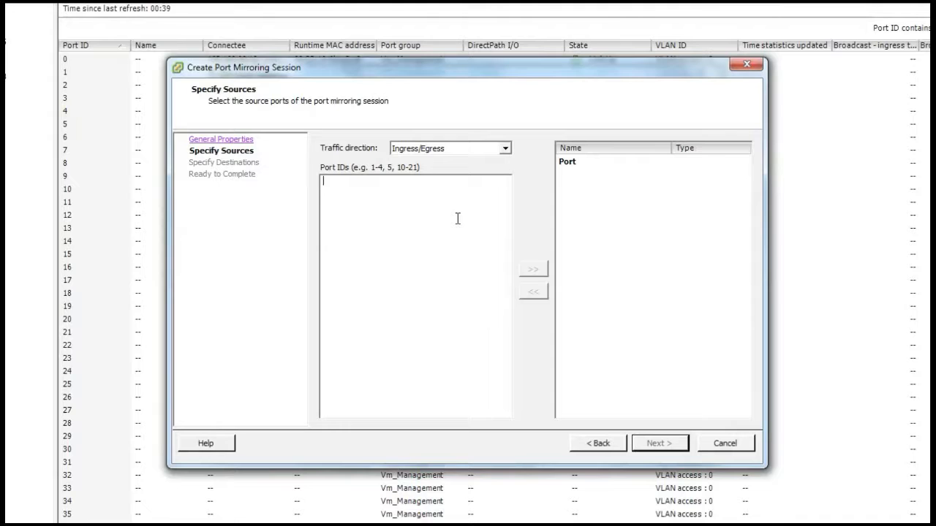
pyautogui.write('1')
pyautogui.write(',-')
pyautogui.write('6')
pyautogui.click(544, 270)
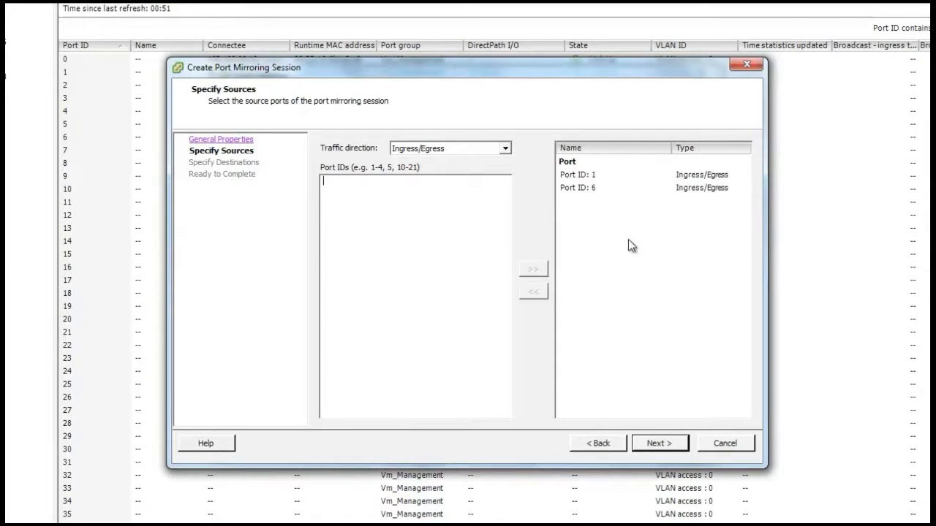
pyautogui.click(654, 443)
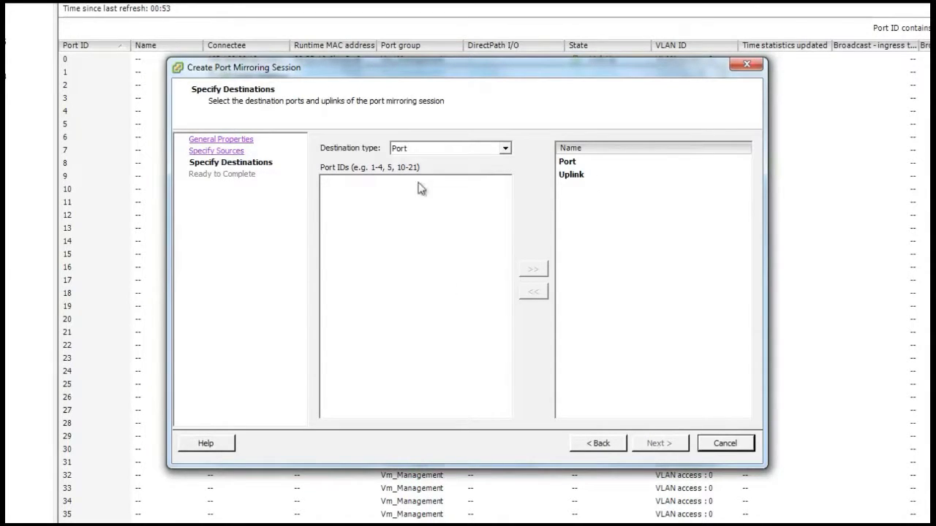
# - Add port ID 5 as the mirroring destination, keeping Port as the destination type
pyautogui.click(502, 151)
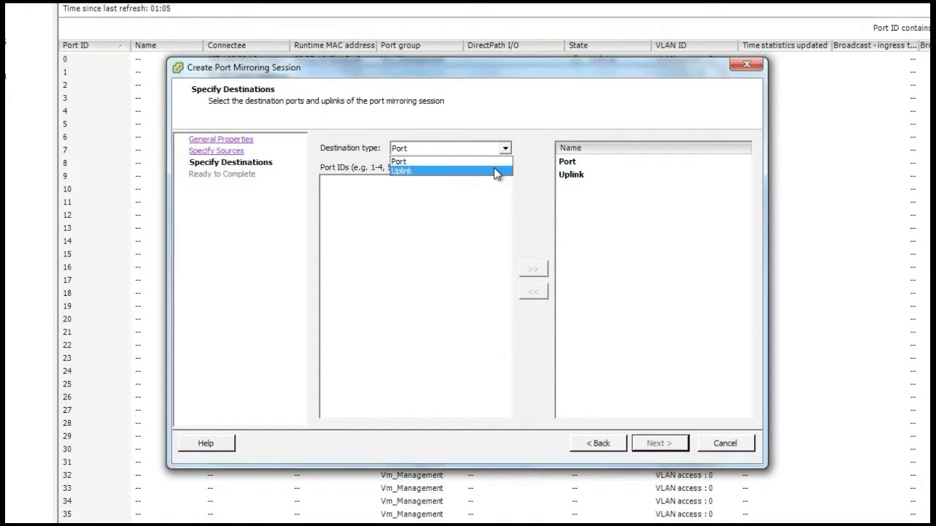
pyautogui.click(468, 195)
pyautogui.click(468, 196)
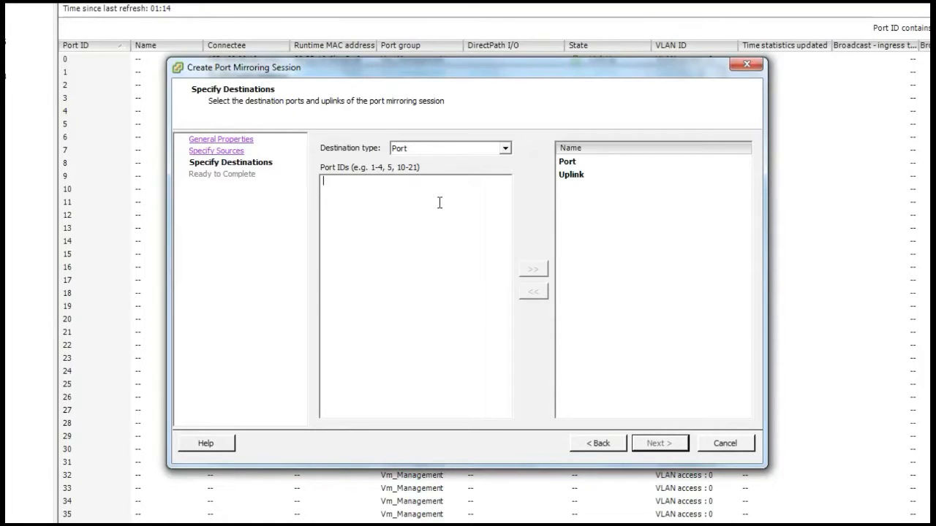
pyautogui.write('0')
pyautogui.press('BackSpace')
pyautogui.write('5')
pyautogui.click(532, 271)
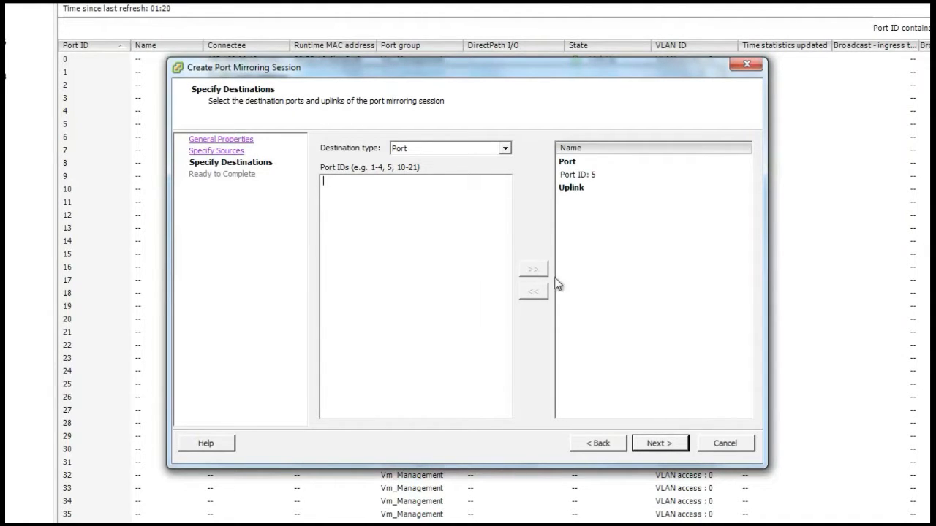
pyautogui.click(659, 444)
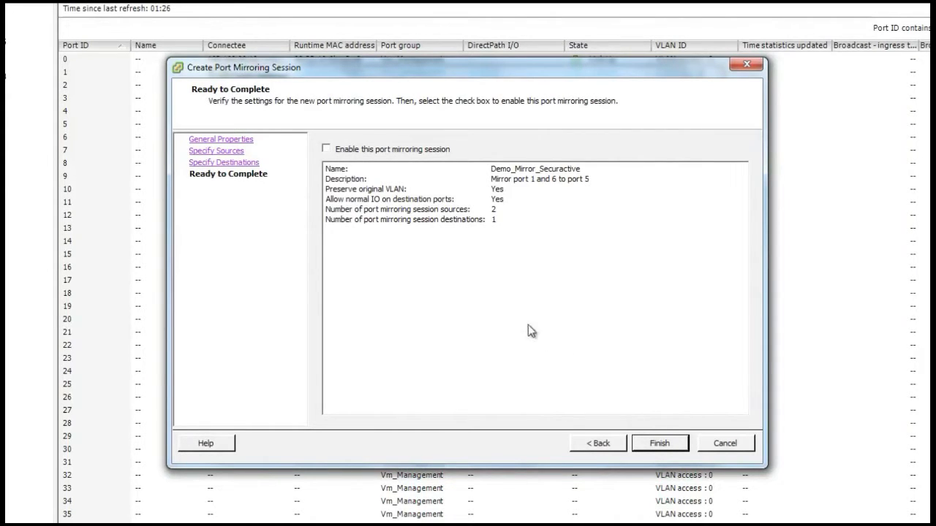
# - Enable the port mirroring session, finish creating it and apply the Sw01 settings
pyautogui.click(327, 149)
pyautogui.click(660, 443)
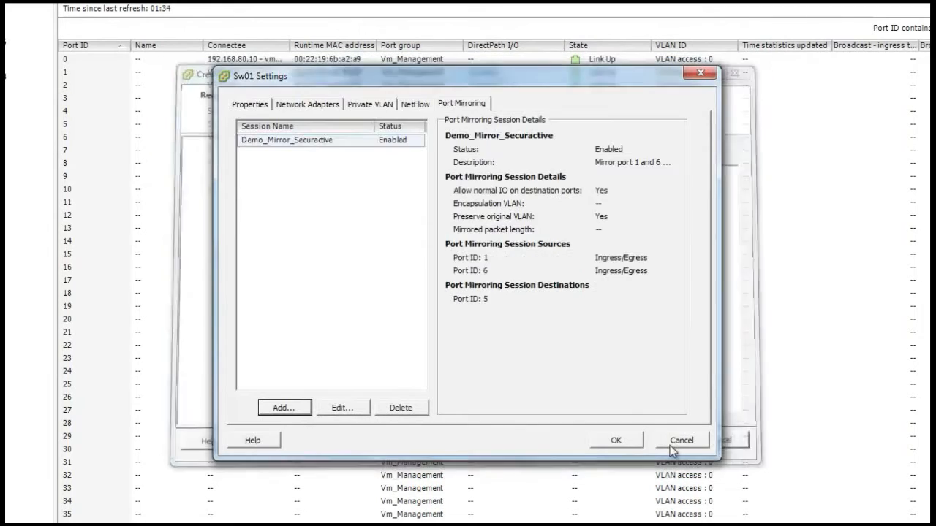
pyautogui.click(613, 441)
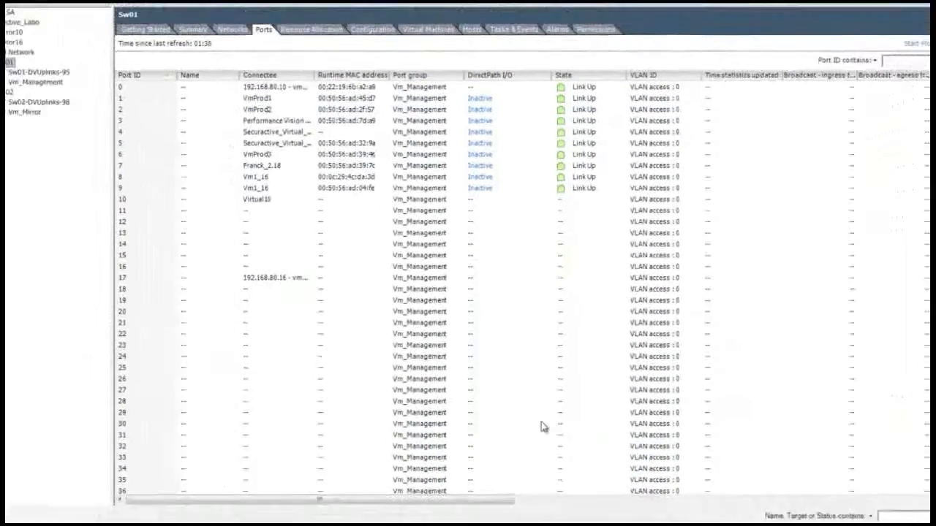